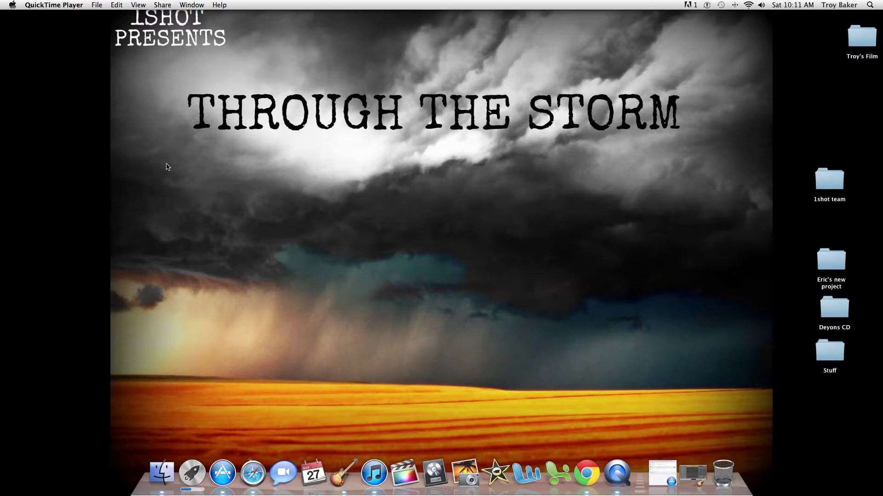
- Restore the minimised 'changing roads.band' GarageBand window from the Dock
left_click(691, 480)
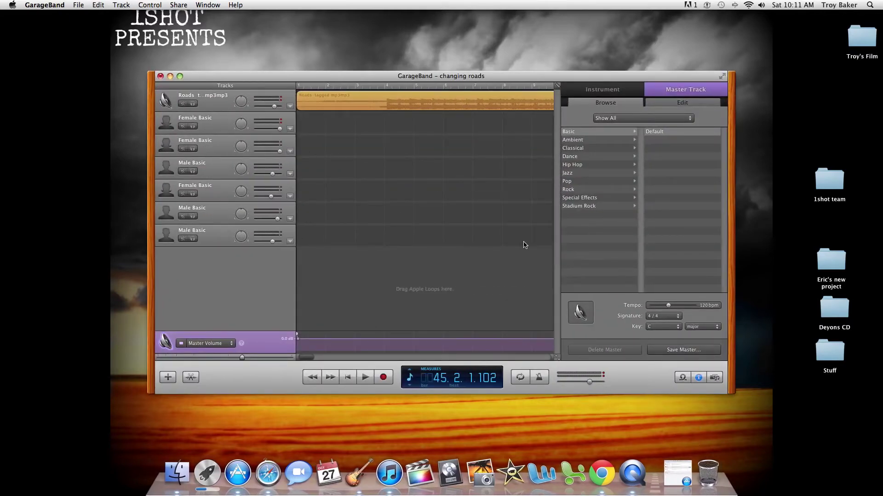
- Play the changing roads mix from bar 38 at a higher volume, then stop it
scroll(345, 207, "right", 10)
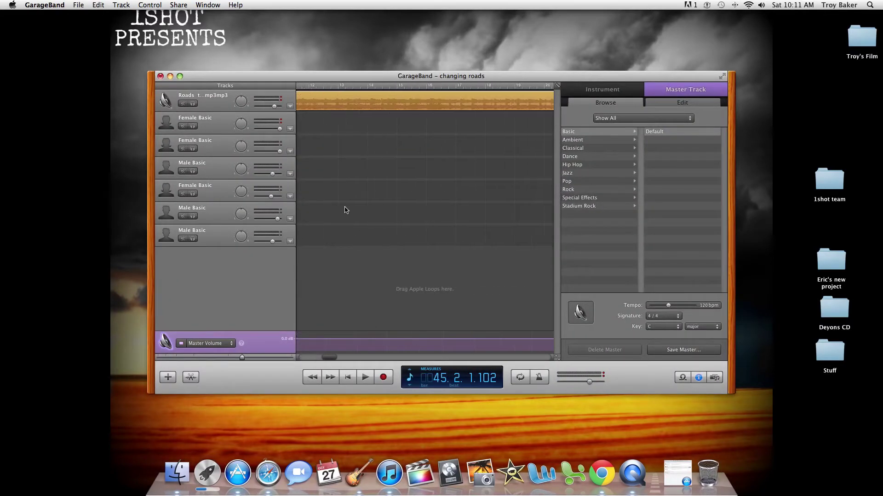
scroll(346, 203, "right", 4)
left_click(366, 86)
key("space")
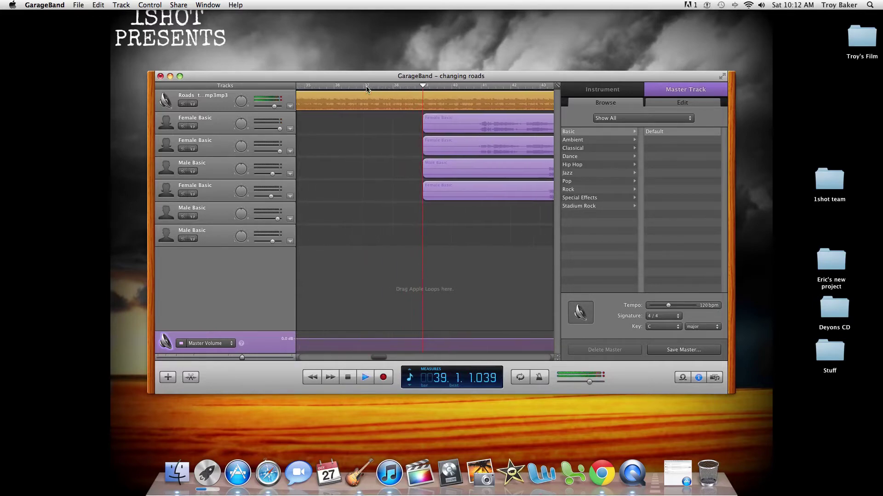
key("XF86AudioRaiseVolume")
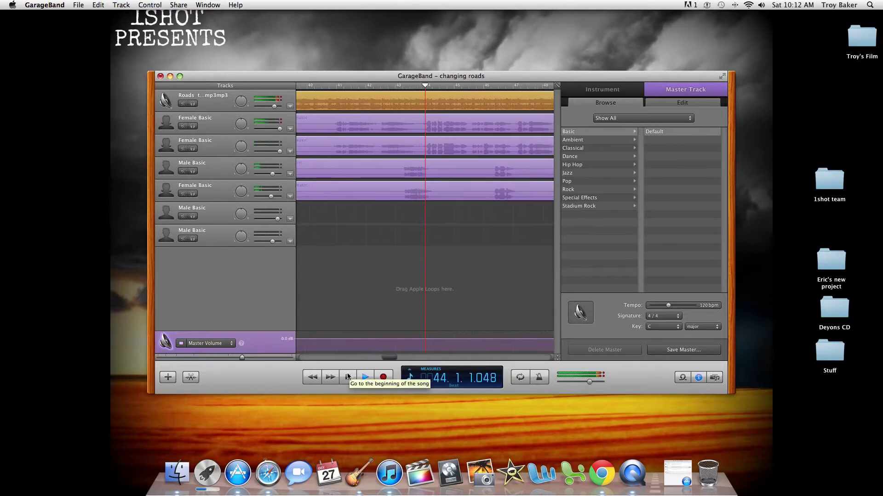
key("space")
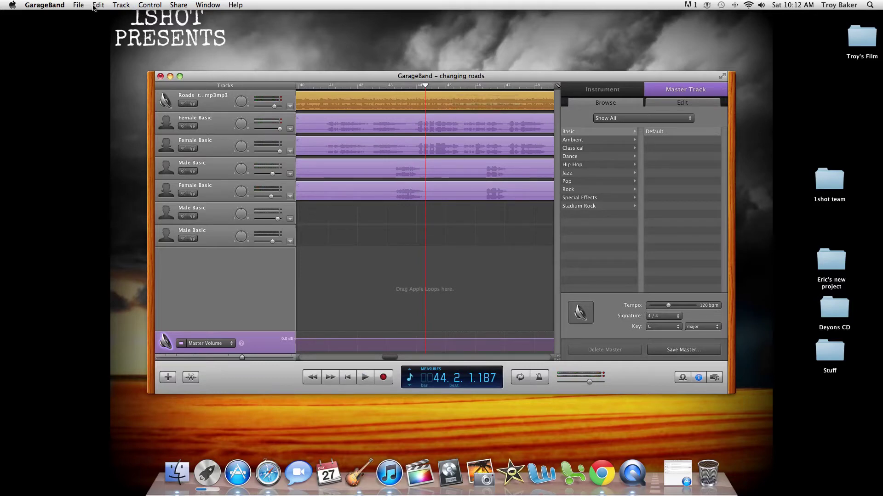
- Look through the Share and Track menus without choosing any command
left_click(174, 5)
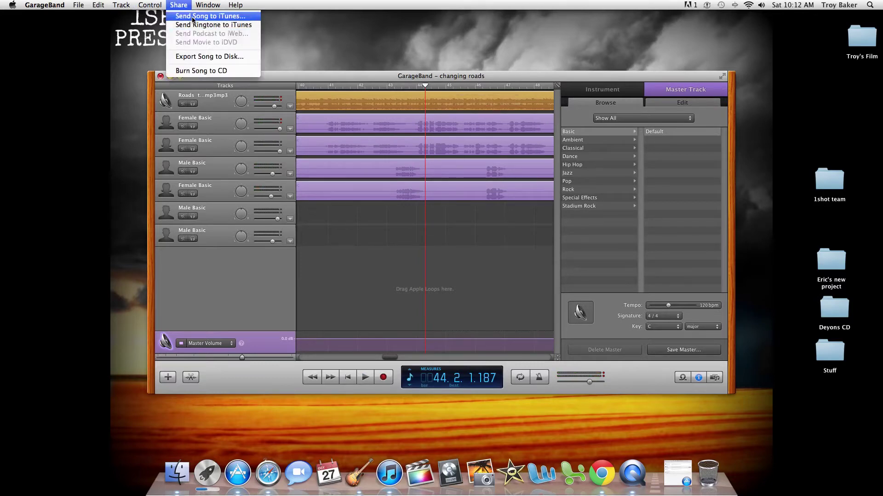
left_click(192, 56)
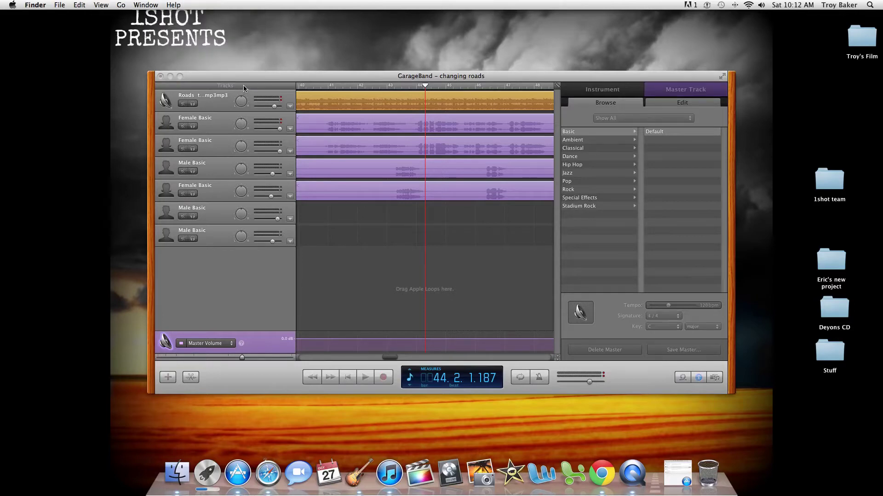
left_click(121, 4)
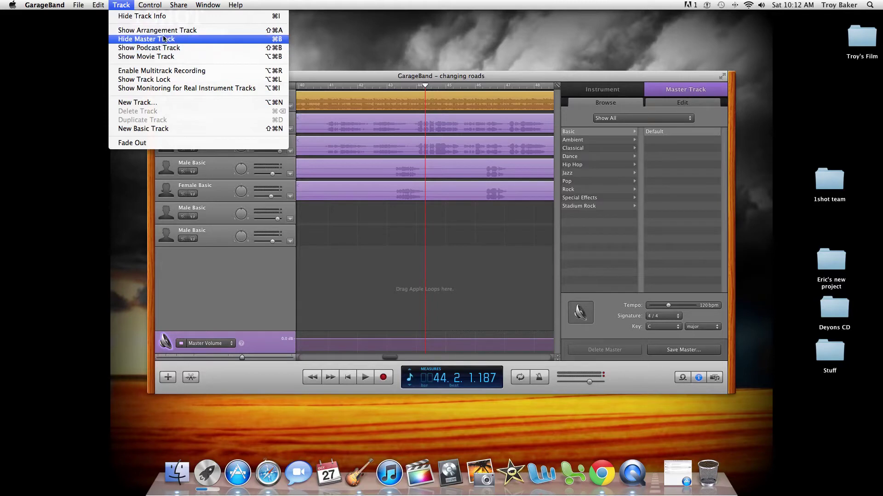
left_click(187, 311)
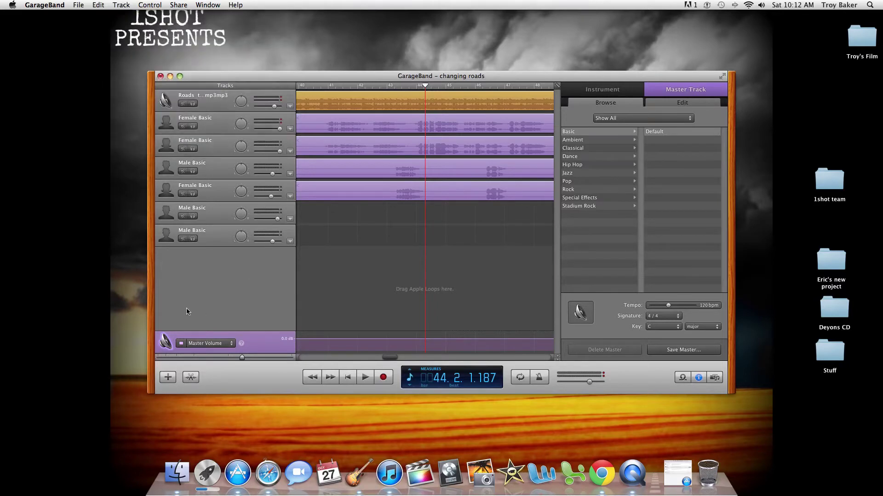
- Raise the master volume point at the song start from 0.0 dB to 6.0 dB
scroll(337, 333, "left", 5)
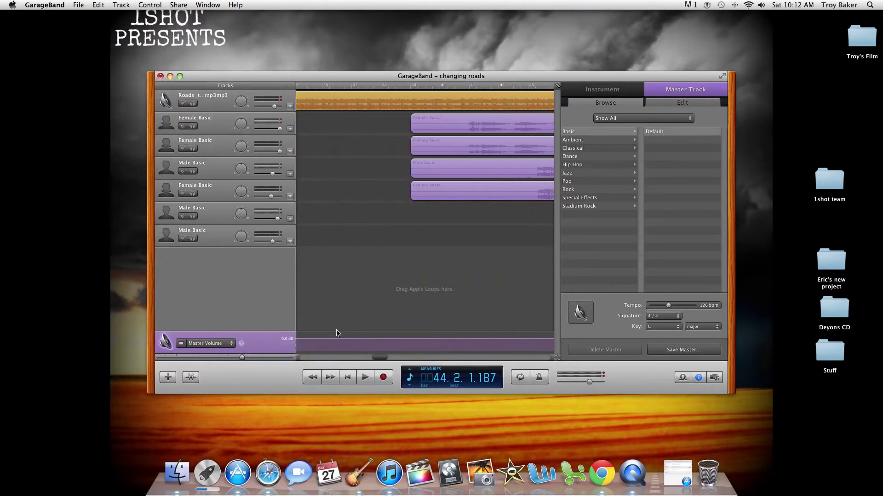
scroll(337, 333, "left", 10)
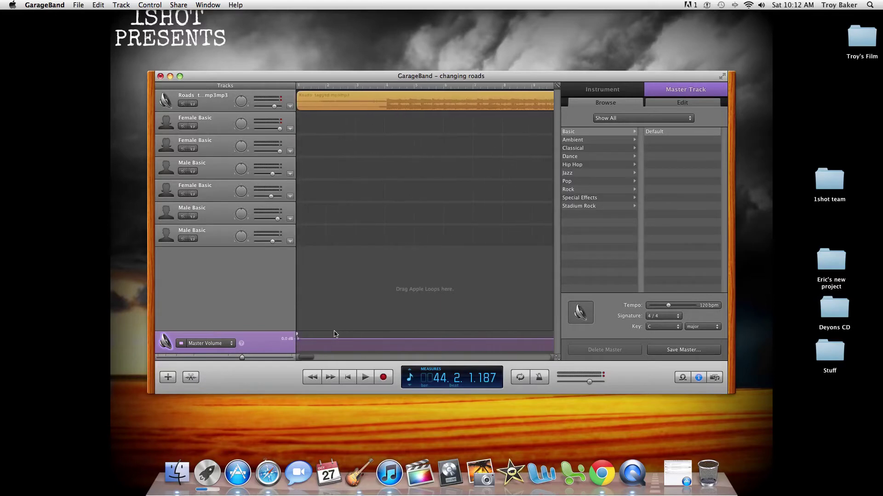
mouse_move(299, 342)
mouse_move(299, 342)
left_mouse_down()
mouse_move(312, 330)
mouse_move(314, 339)
left_mouse_up()
scroll(317, 339, "right", 20)
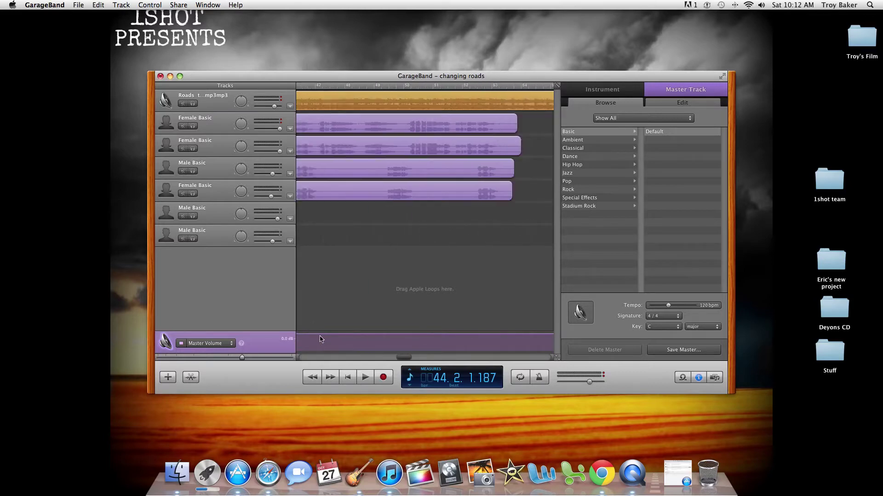
scroll(320, 340, "left", 20)
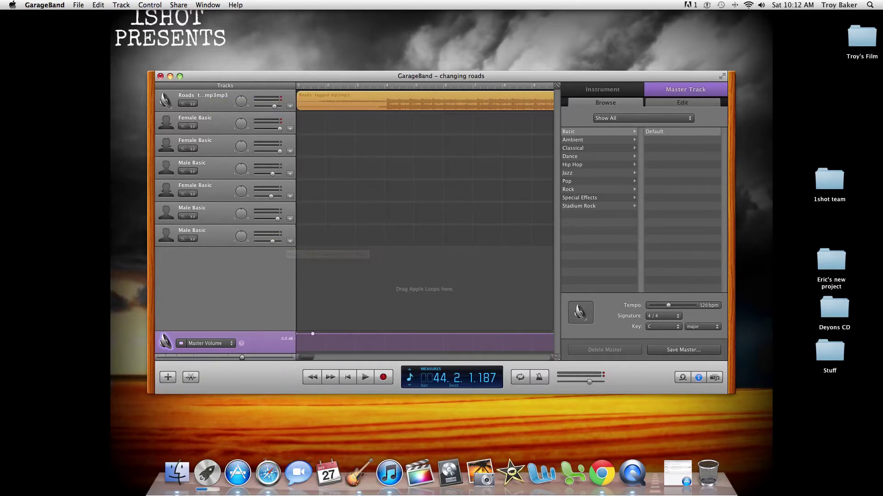
left_click(179, 5)
- Send the changing roads song to iTunes as a High Quality MP3
left_click(188, 16)
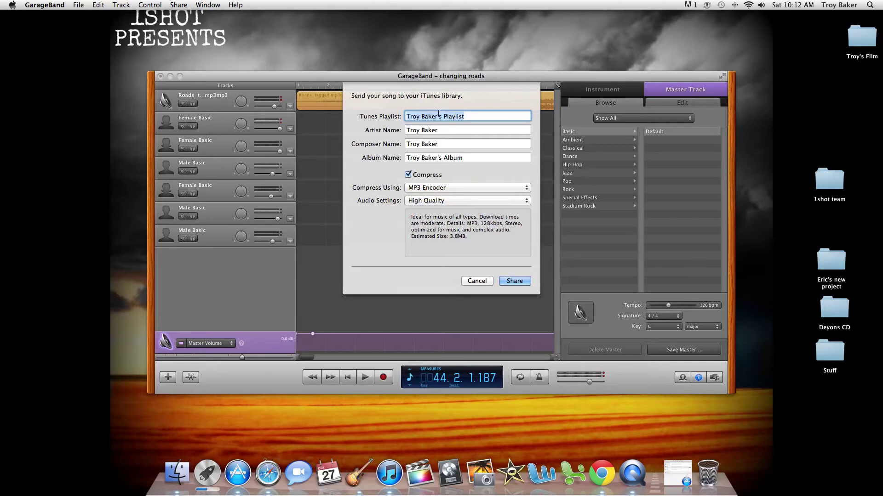
left_click(510, 282)
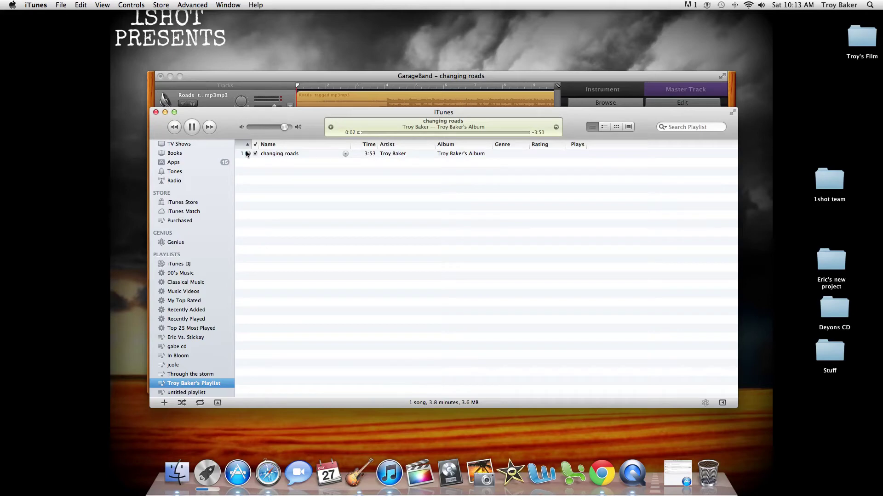
- Copy the changing roads song from iTunes to the desktop, pause playback, and close iTunes
left_click(271, 155)
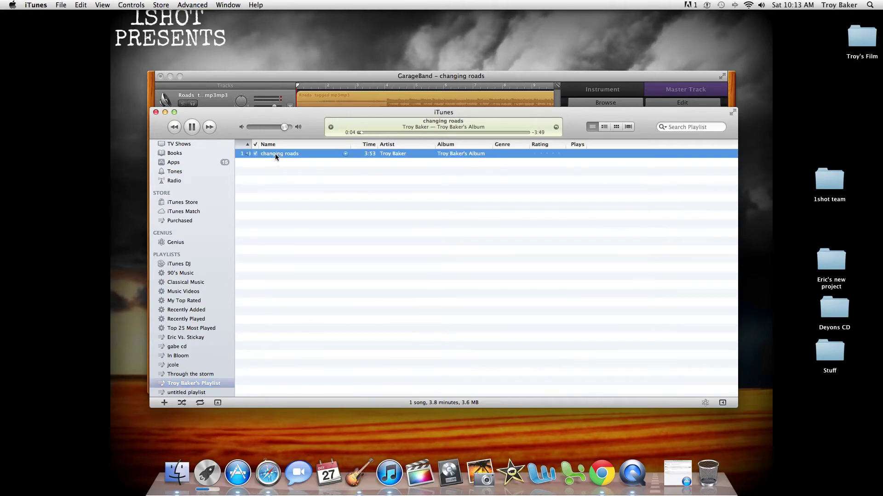
left_click_drag(277, 154, 289, 47)
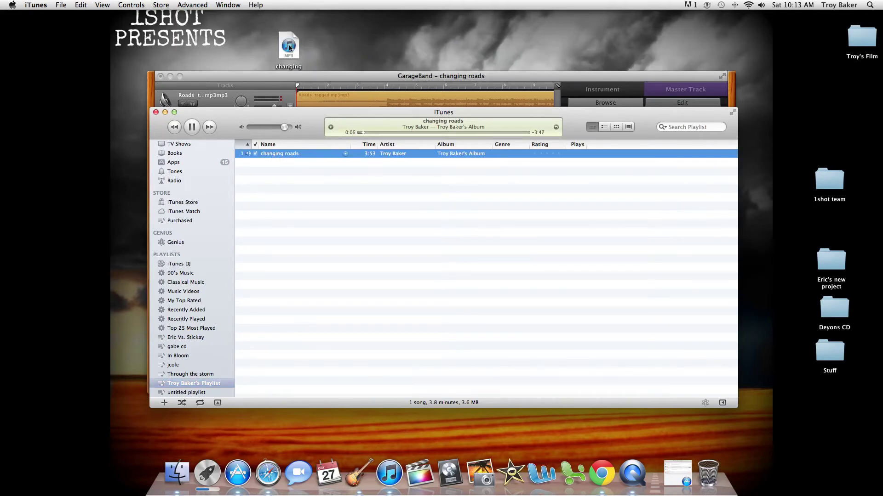
left_click(191, 133)
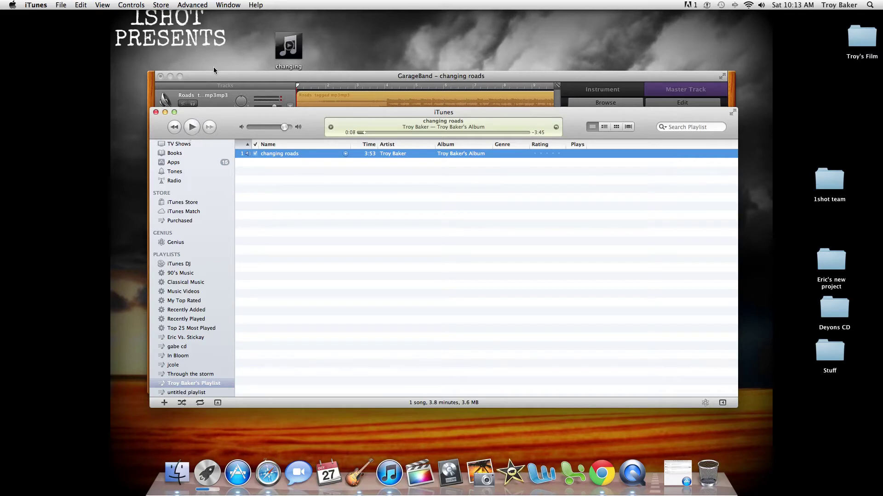
left_click(156, 113)
- Start a new project, discarding the unsaved changes to changing roads
left_click(199, 85)
left_click(79, 4)
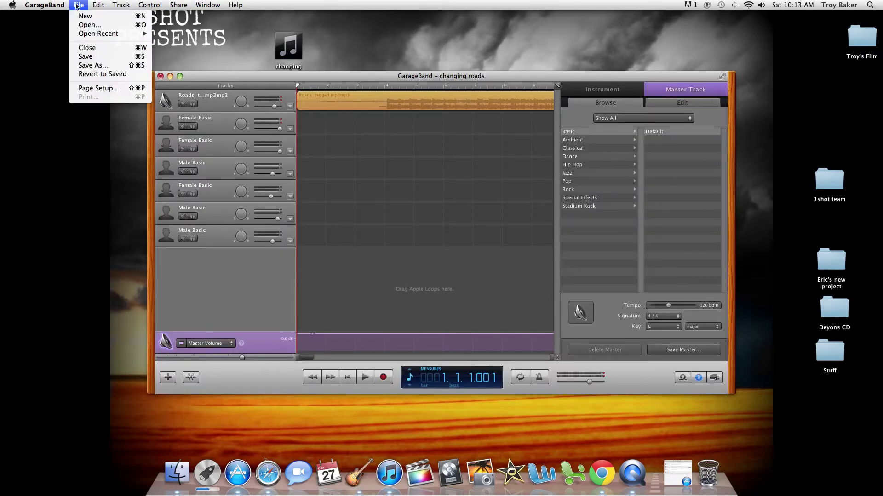
left_click(86, 14)
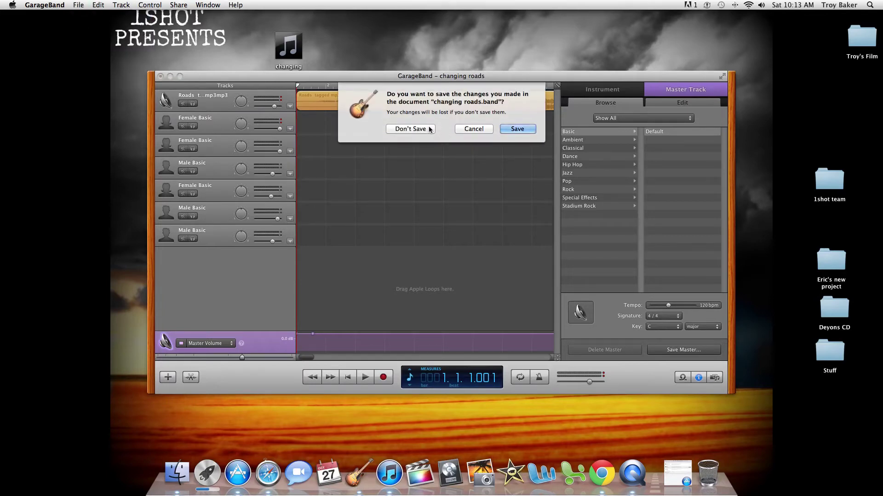
left_click(399, 128)
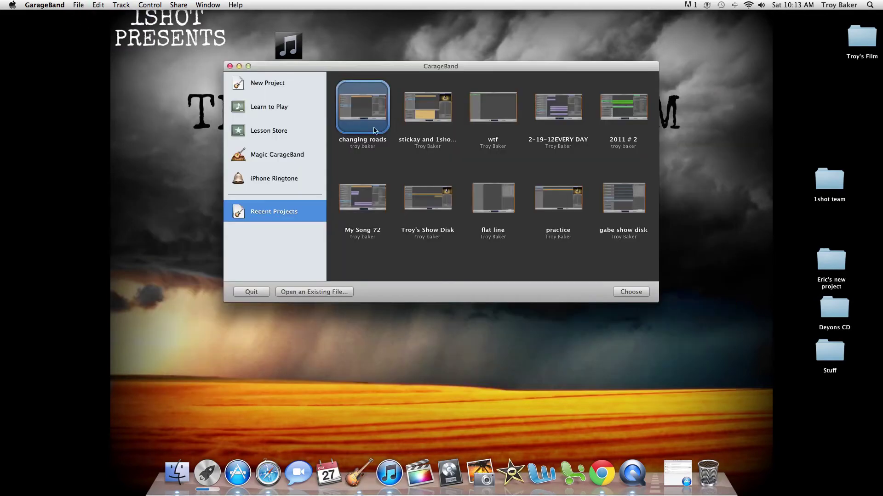
- Create an empty Loops project named 'youtube'
left_click(275, 92)
left_click(544, 111)
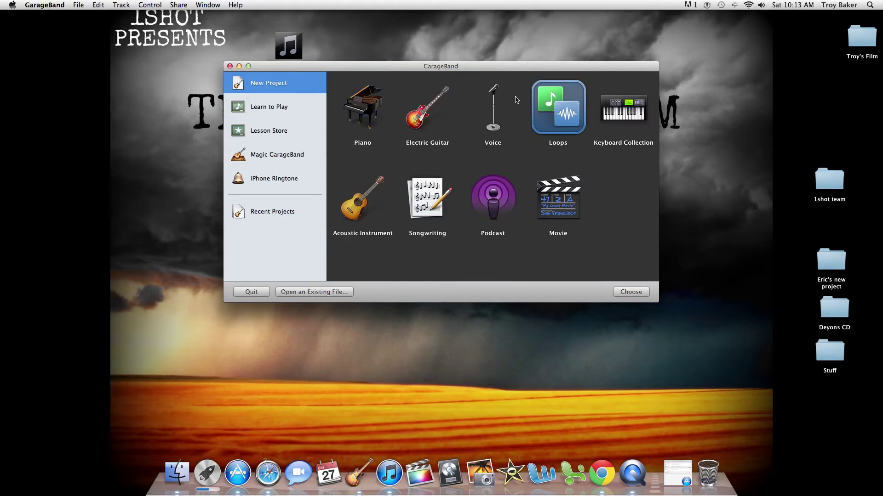
double_click(559, 118)
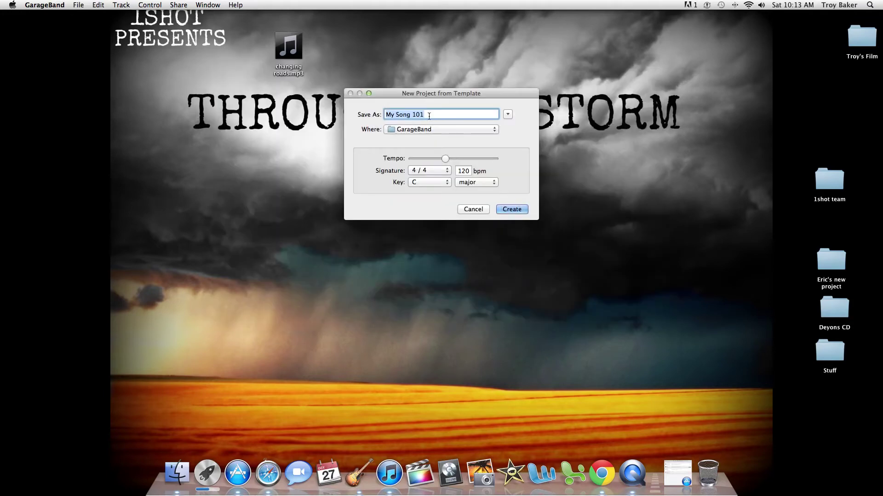
type("youtube")
left_click(511, 208)
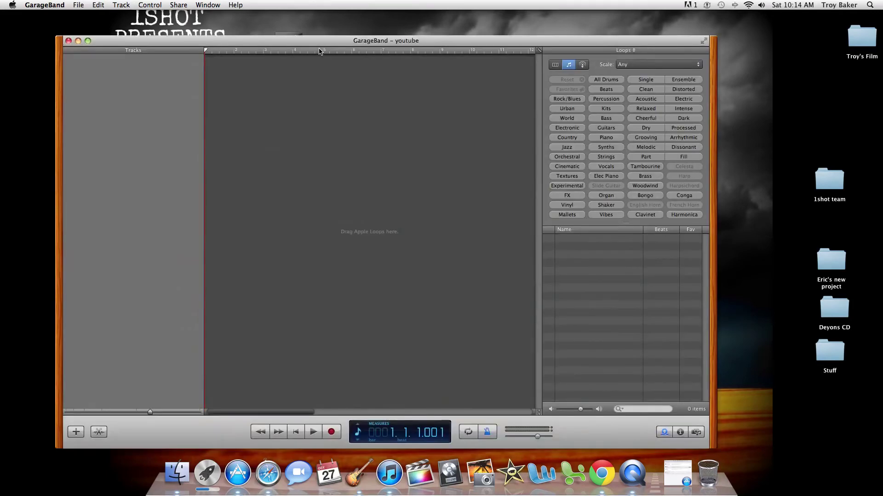
- Import changing roads.mp3 from the desktop into the youtube timeline as an audio track
left_click_drag(305, 39, 366, 71)
left_click(310, 26)
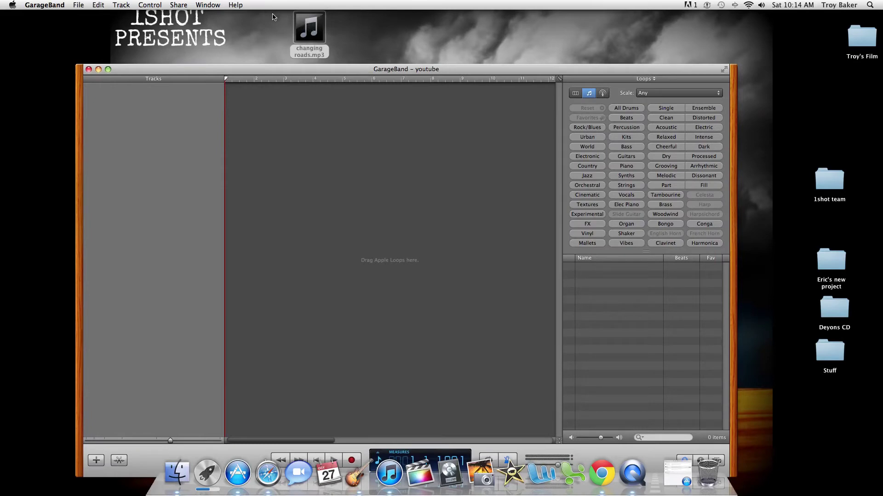
left_click_drag(301, 23, 244, 104)
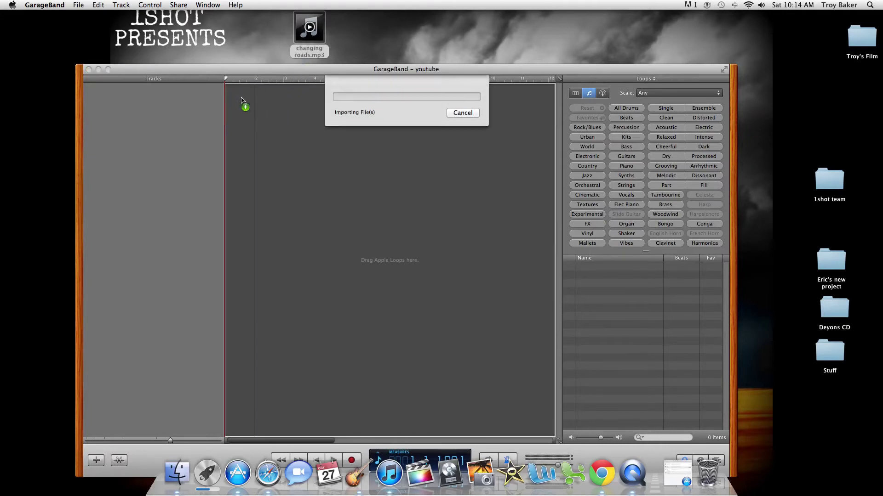
left_click_drag(258, 72, 285, 33)
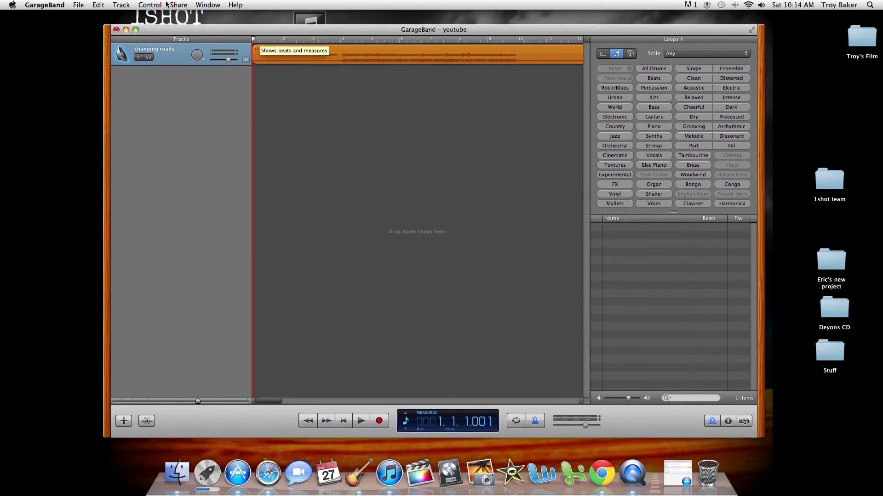
left_click(120, 5)
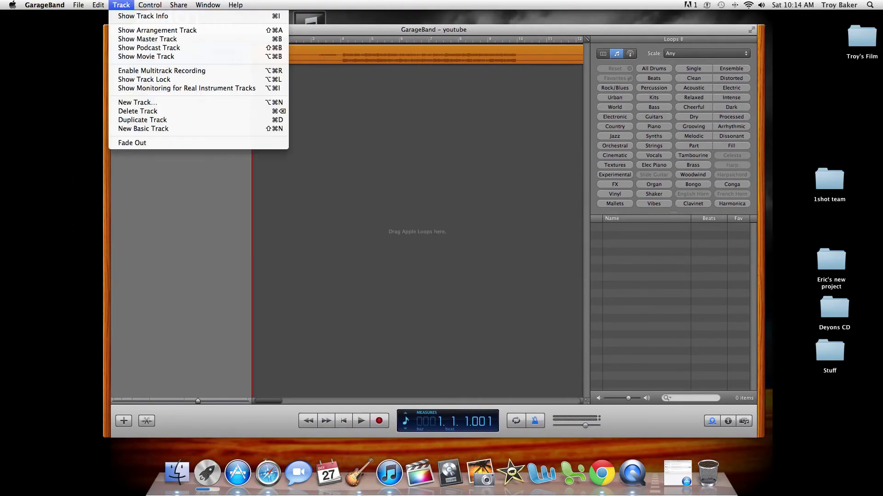
- Duplicate the changing roads track twice to make three tracks
left_click(142, 81)
left_click(156, 39)
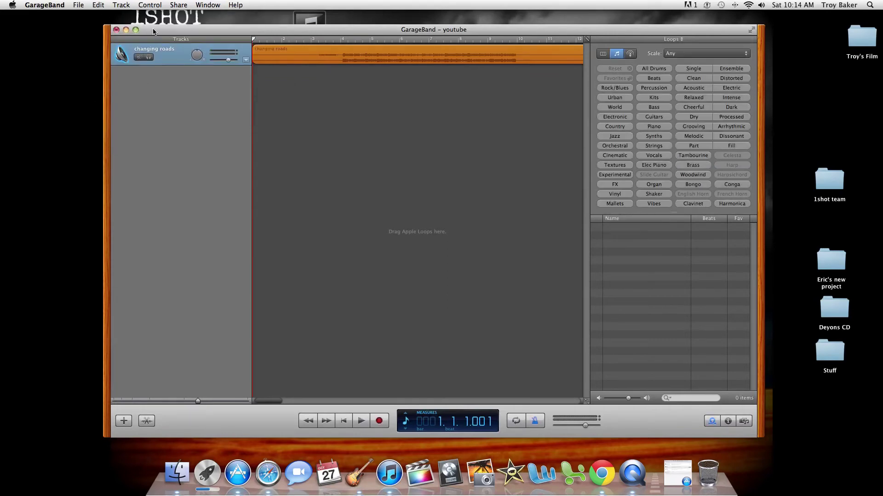
left_click(123, 5)
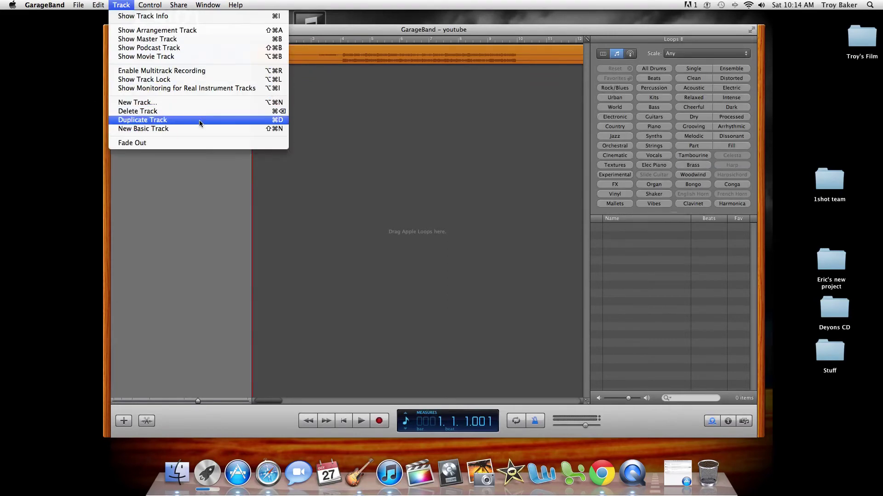
left_click(198, 120)
left_click(122, 5)
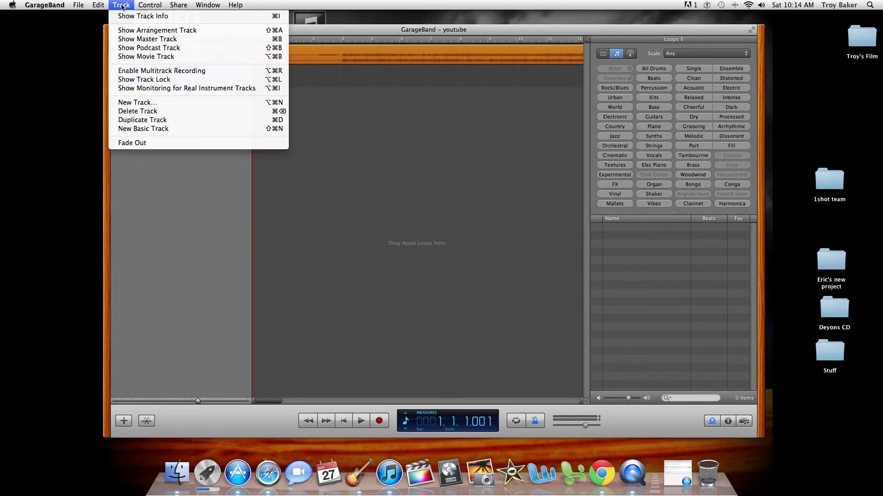
left_click(150, 122)
- Paste copies of the song region onto the second and third tracks
left_click(268, 55)
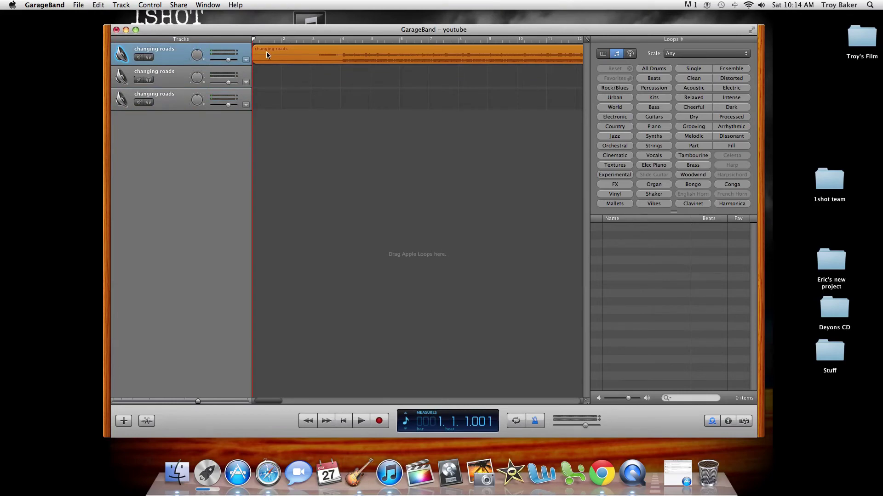
left_click(166, 79)
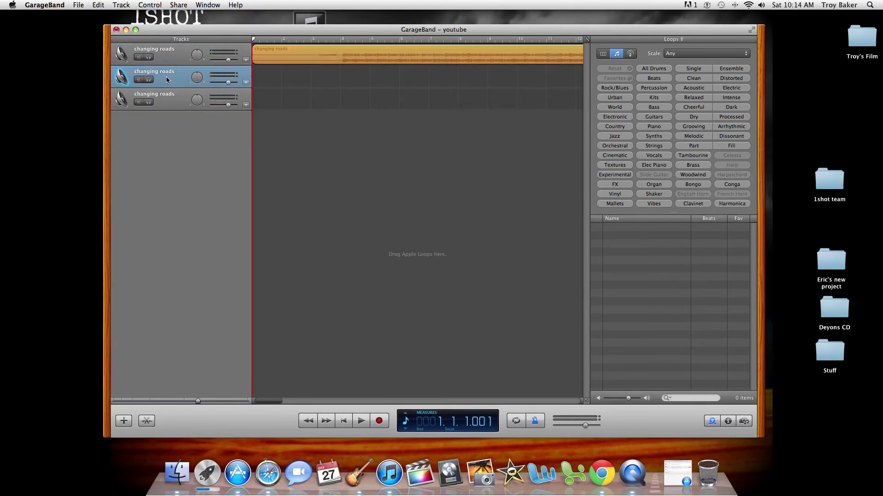
key("super+v")
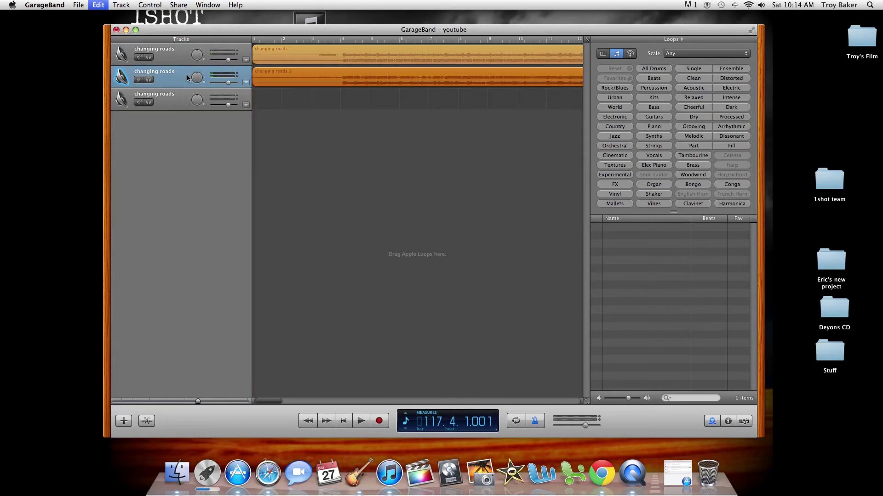
left_click(209, 99)
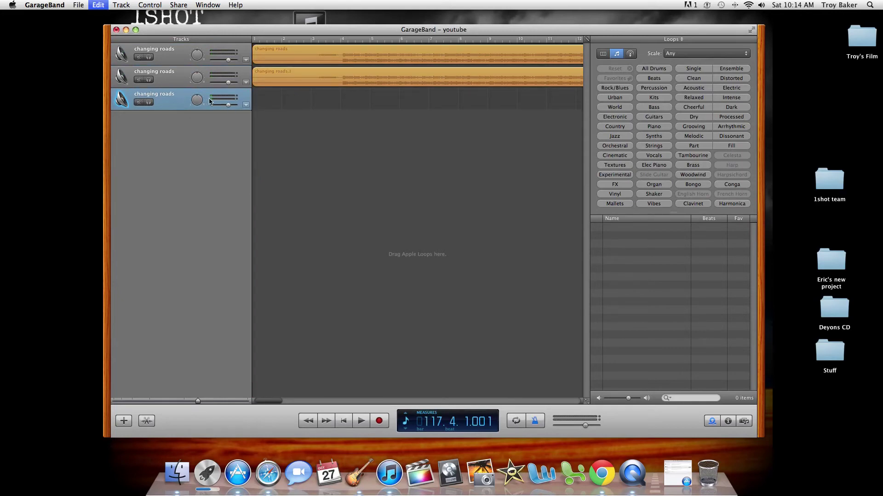
left_click(255, 40)
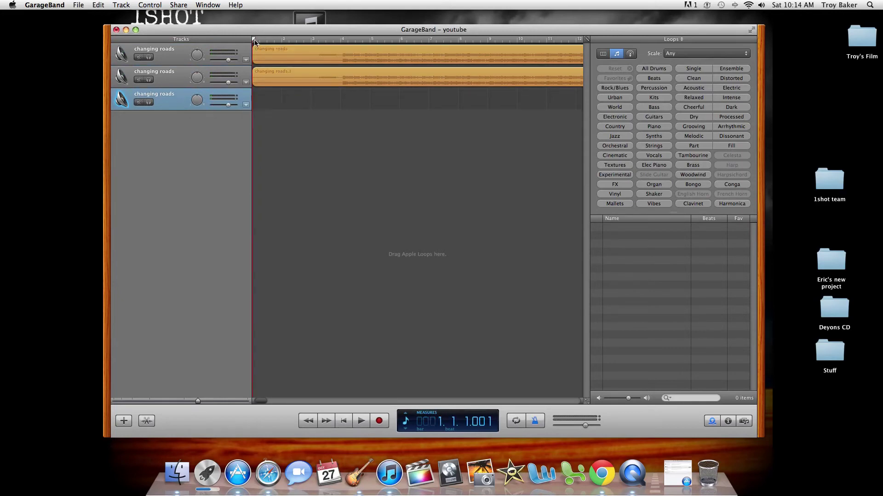
key("super+v")
- Play the three tracks from bar 4
scroll(342, 108, "left", 10)
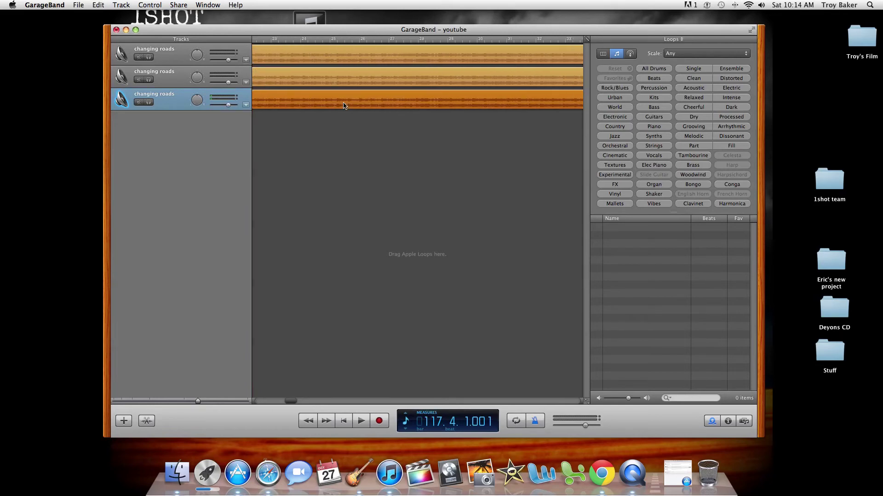
left_click(344, 41)
key("space")
key("space")
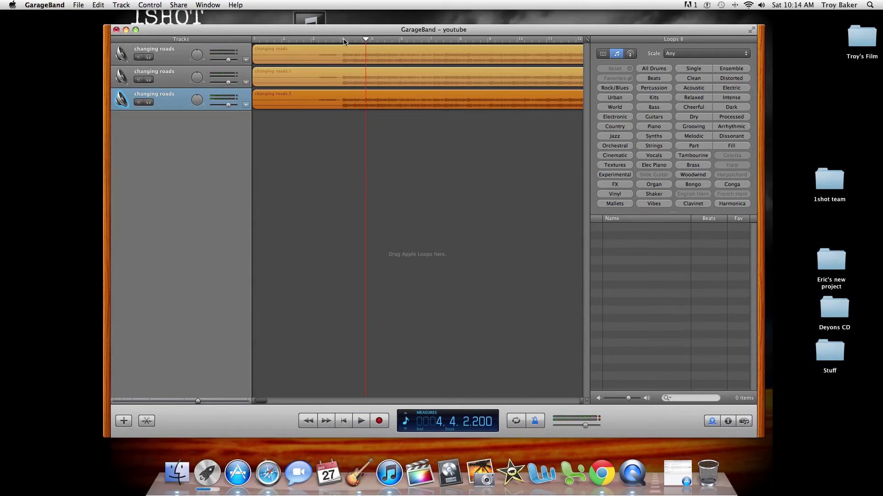
- Turn all three changing roads track volumes up to 6.0 dB
left_click_drag(226, 60, 272, 59)
left_click_drag(228, 83, 269, 85)
left_click_drag(228, 104, 267, 107)
- Show the master track and select its Master Volume curve
left_click(121, 5)
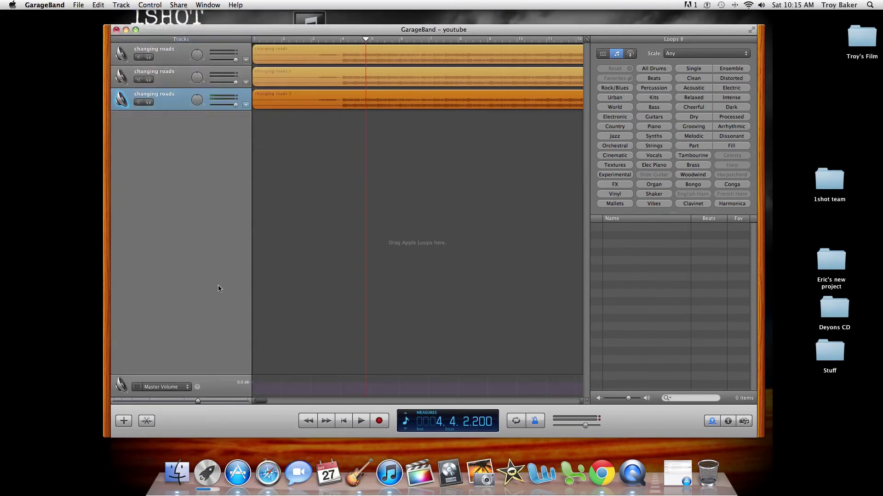
left_click(257, 386)
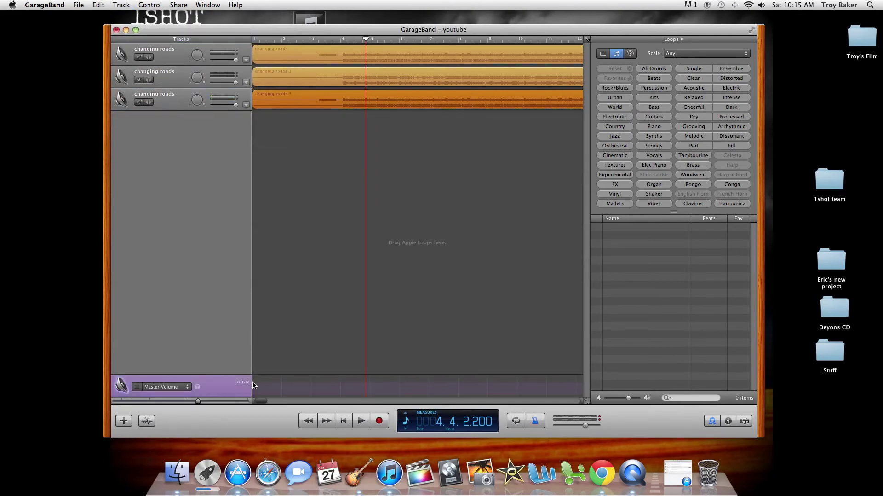
left_click(256, 381)
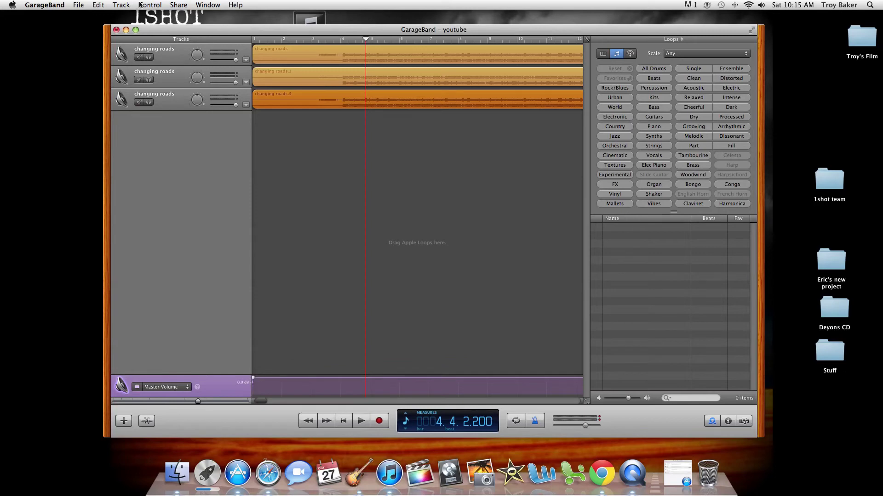
left_click(178, 5)
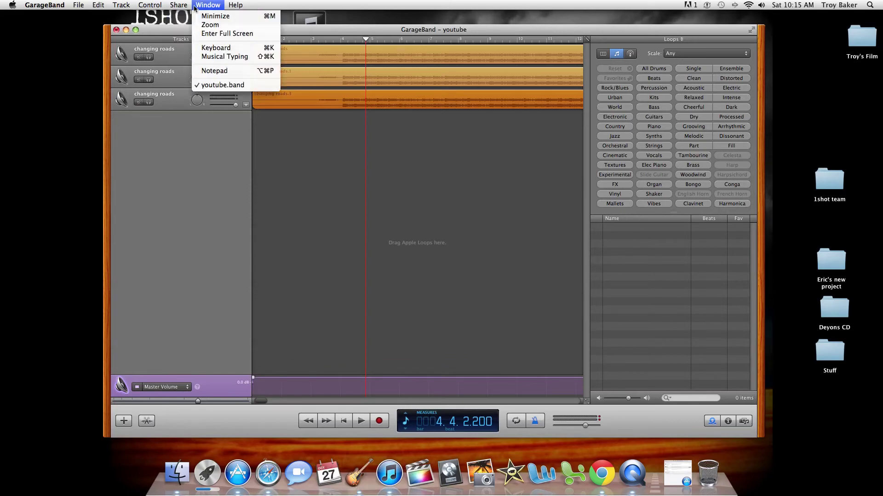
- Export the 7:47 youtube mix to the iTunes library with Send Song to iTunes
left_click(180, 17)
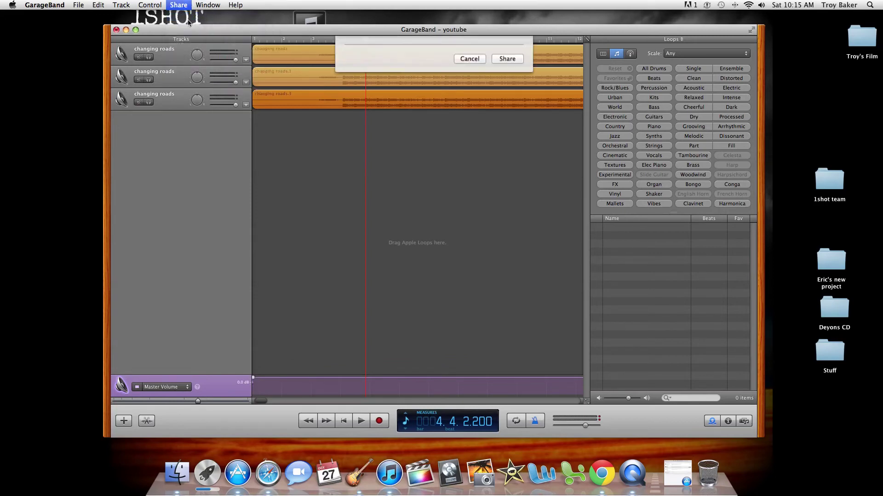
left_click(507, 234)
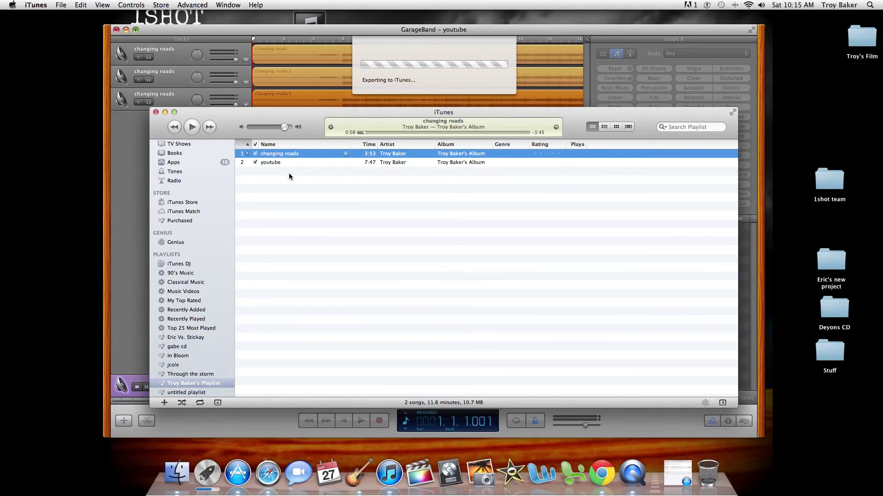
- Select the youtube song and open its Get Info window showing playback options, stop time 7:46.86
left_click(285, 164)
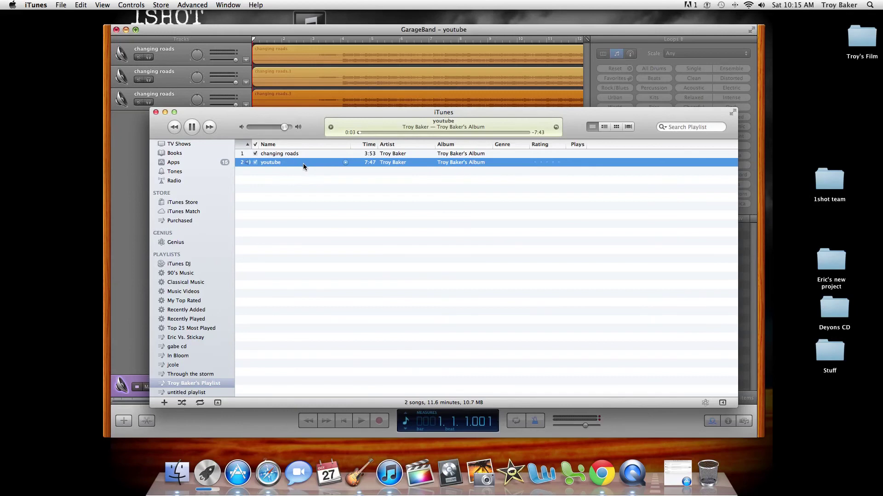
left_click(62, 5)
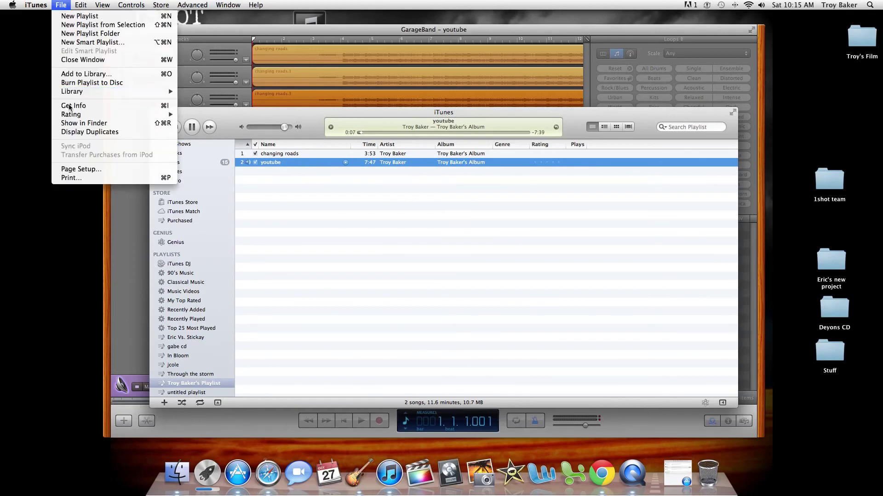
left_click(267, 183)
left_click(272, 165)
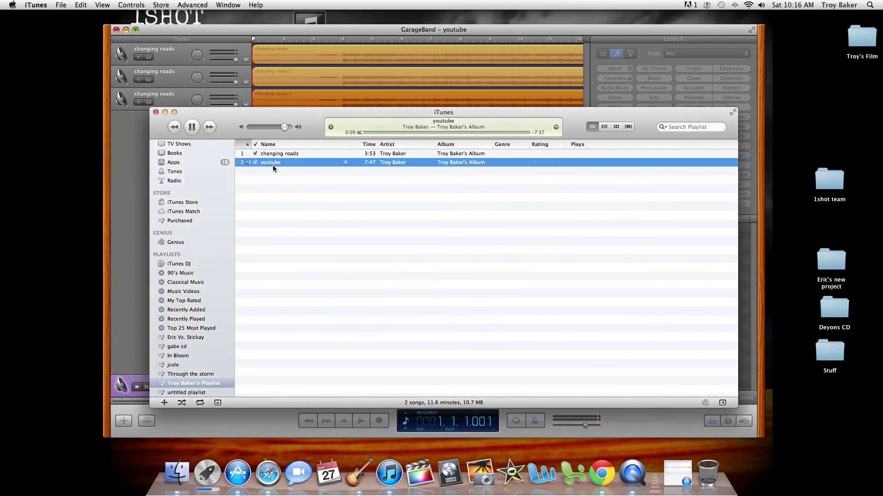
left_click(64, 6)
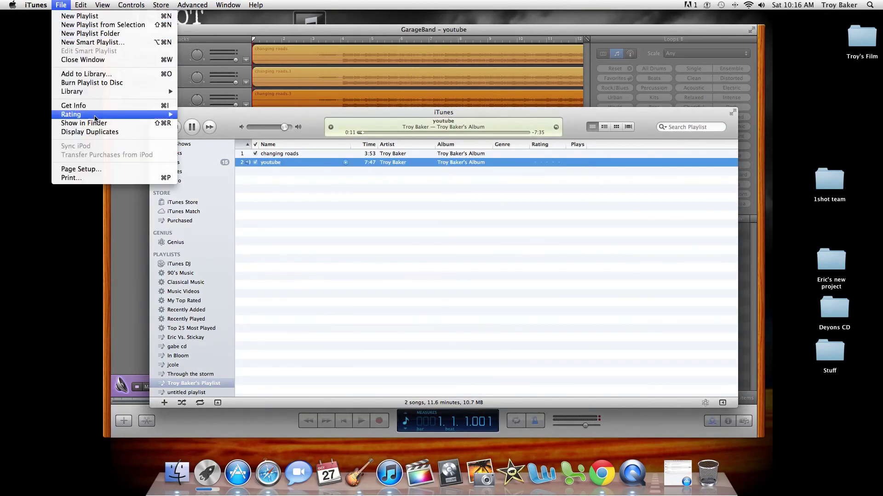
left_click(99, 109)
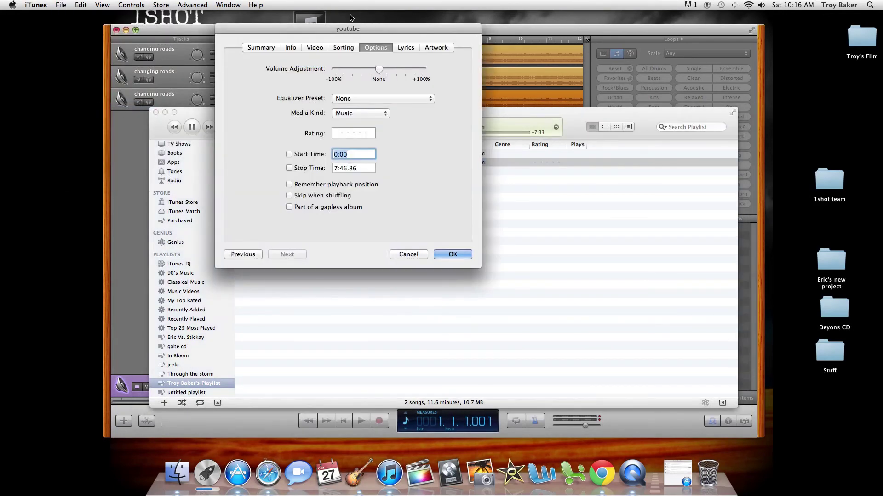
- Set the youtube song's Volume Adjustment to +100% and confirm with OK
left_click_drag(378, 68, 422, 69)
left_click(453, 254)
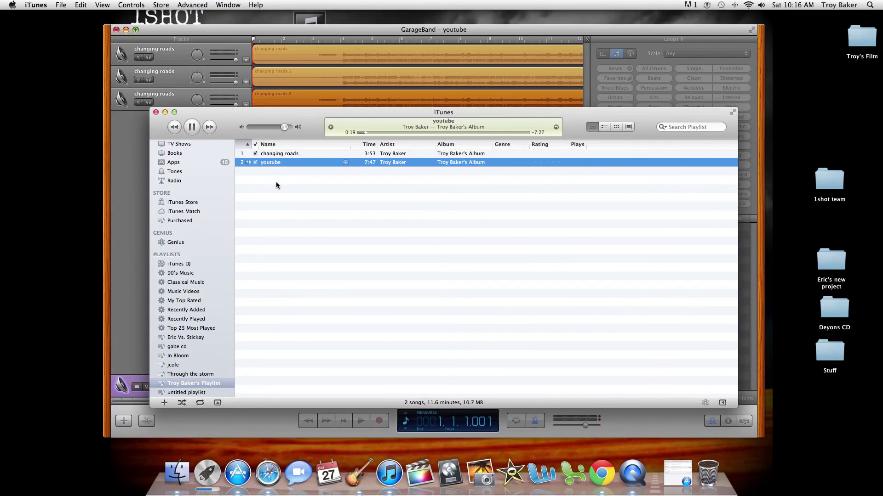